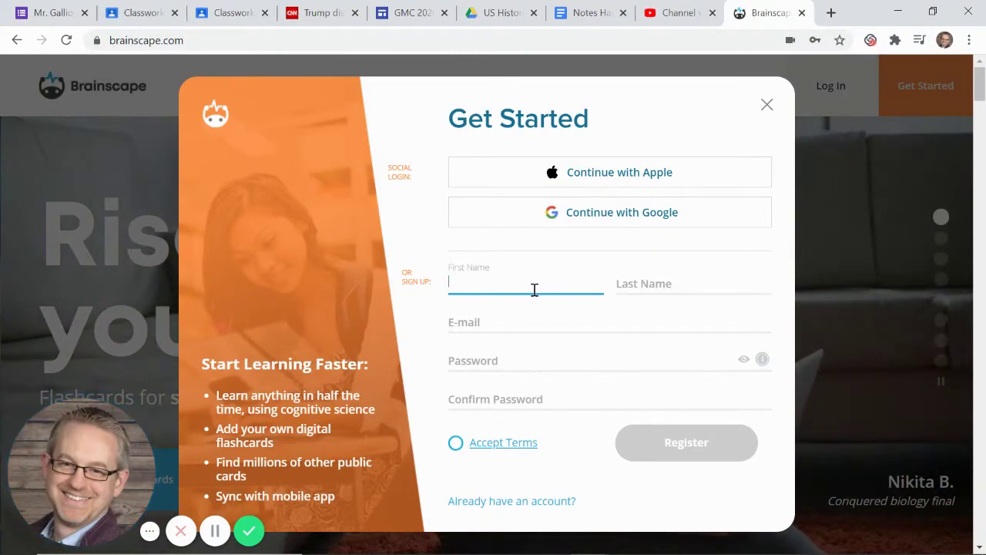
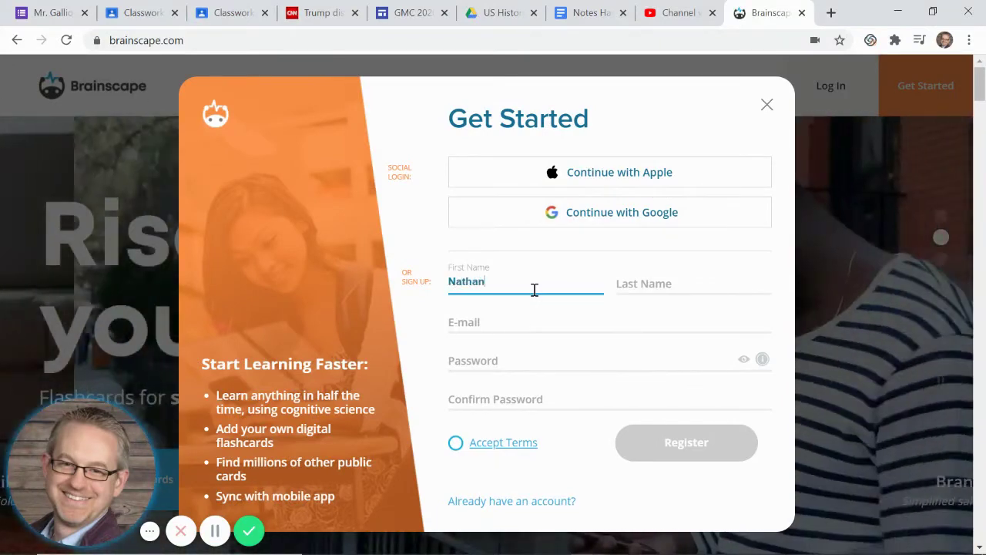
- Fill in the sign-up form's first name, last name and the browser-suggested e-mail address
key(Tab)
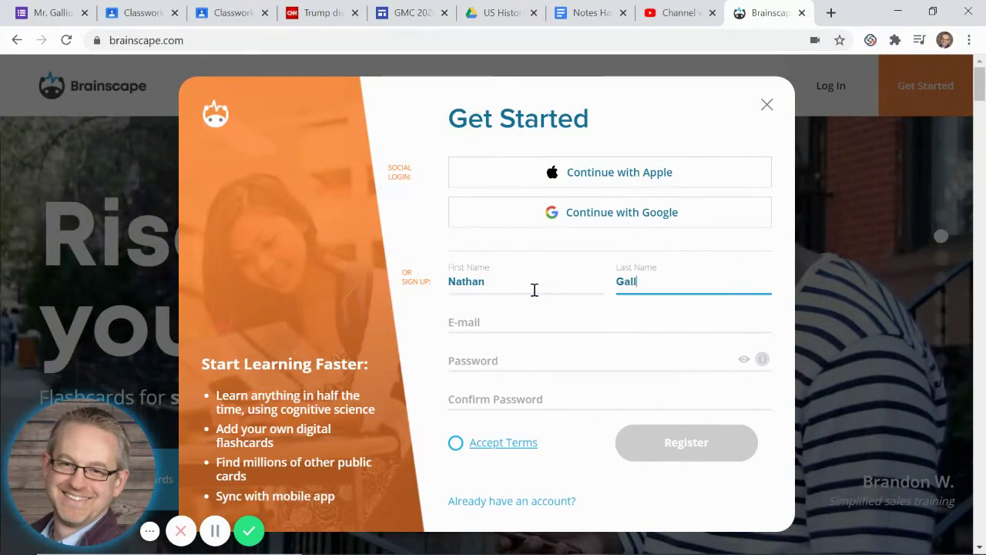
key(Tab)
text(ng)
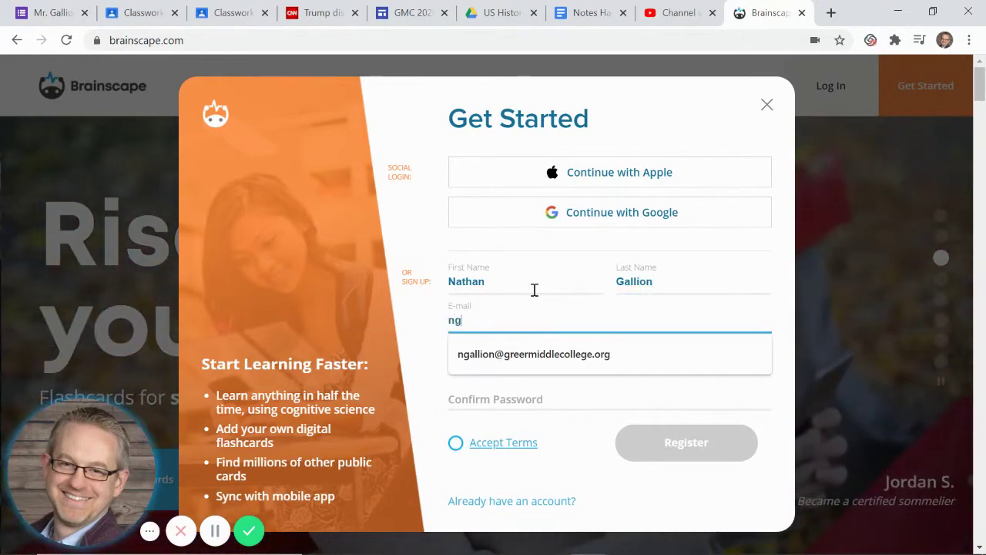
text(allion)
key(Down)
key(Return)
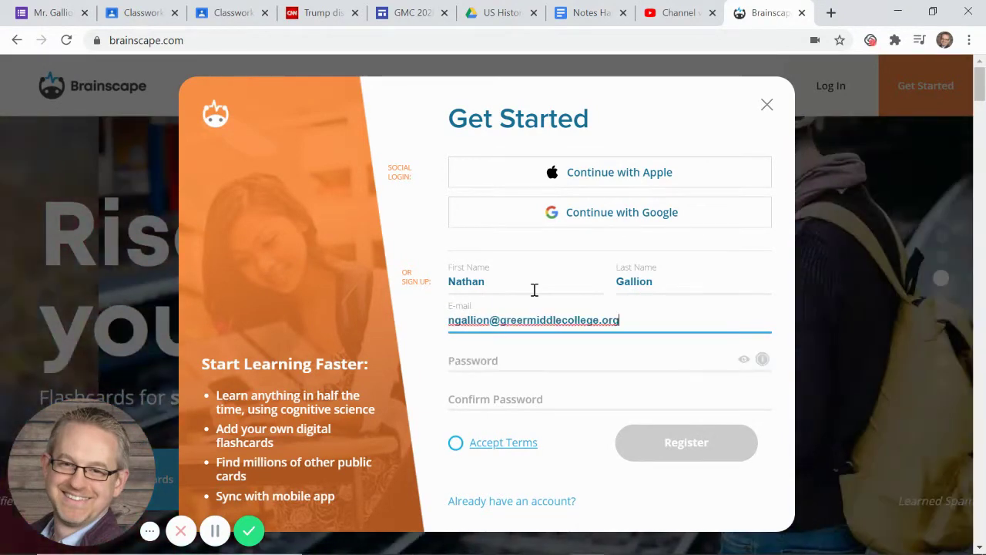
- Enter and confirm a password, accept the terms, then close the form without registering
click(504, 363)
text(•)
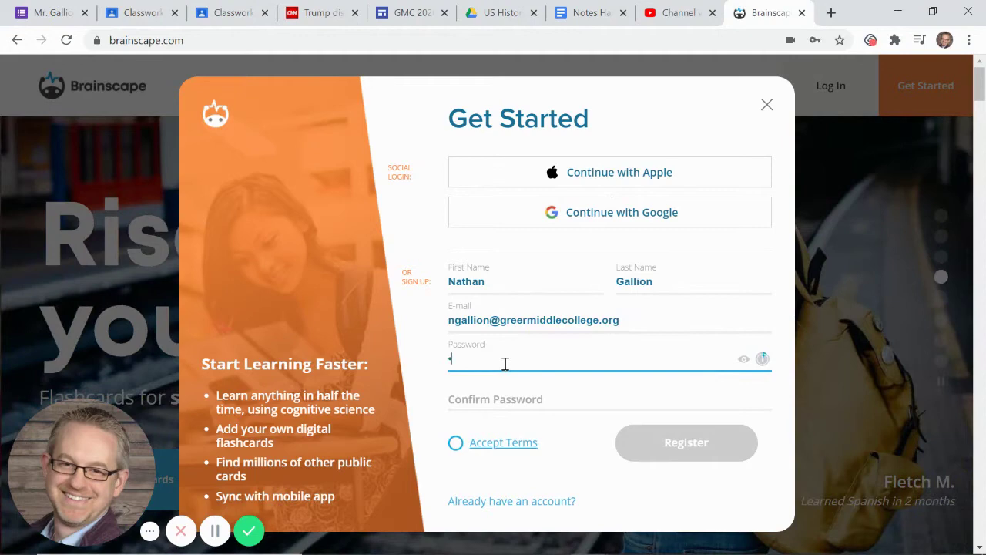
text(••••••••••)
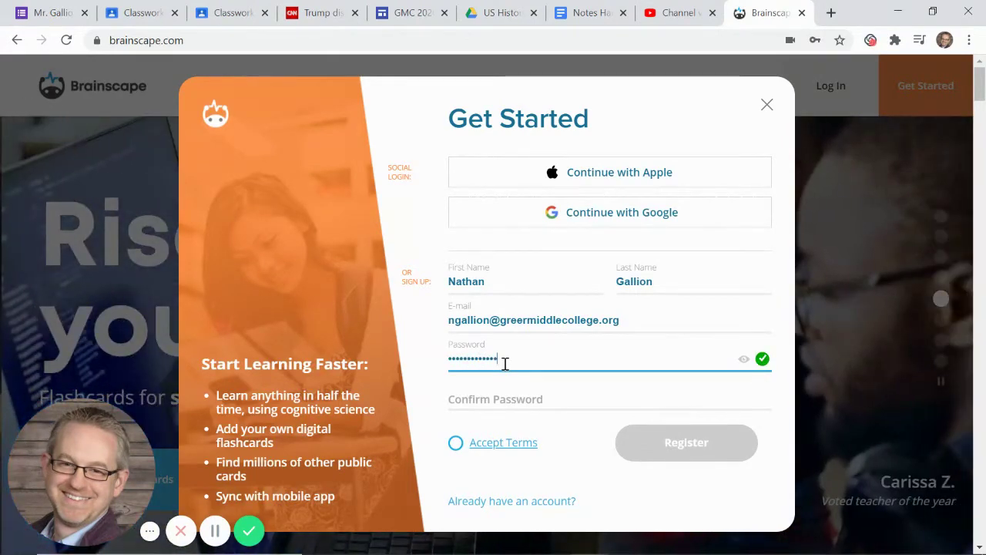
key(Tab)
text(••••••••••••)
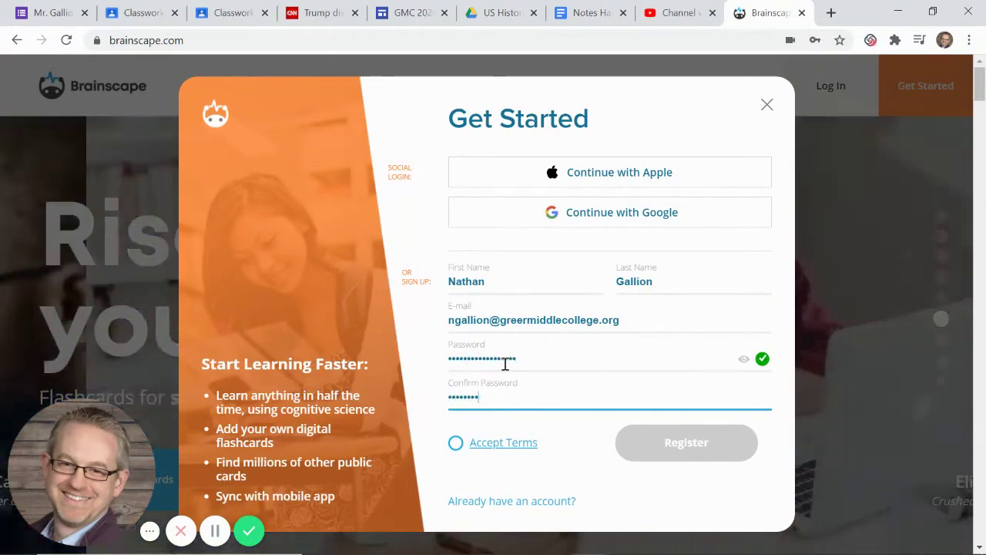
click(455, 443)
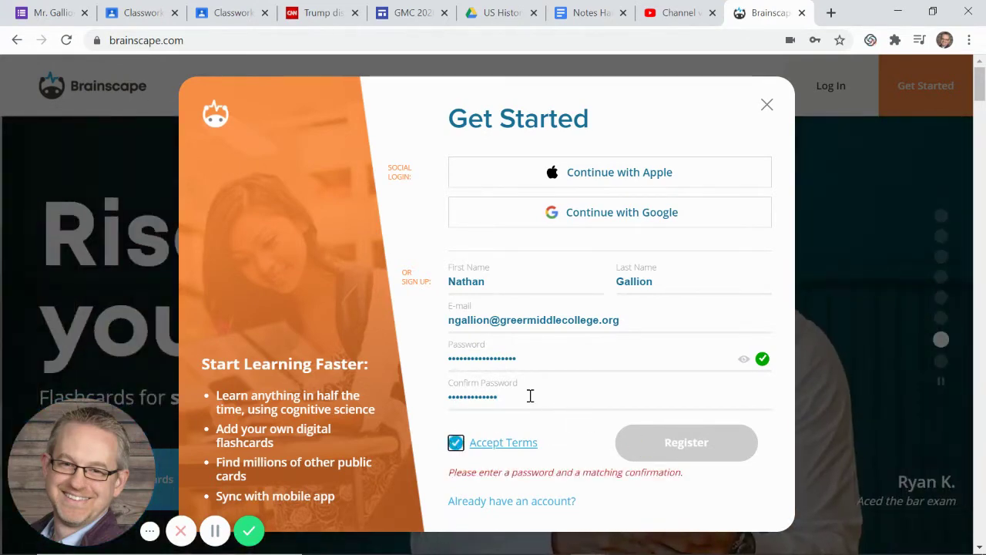
double_click(530, 395)
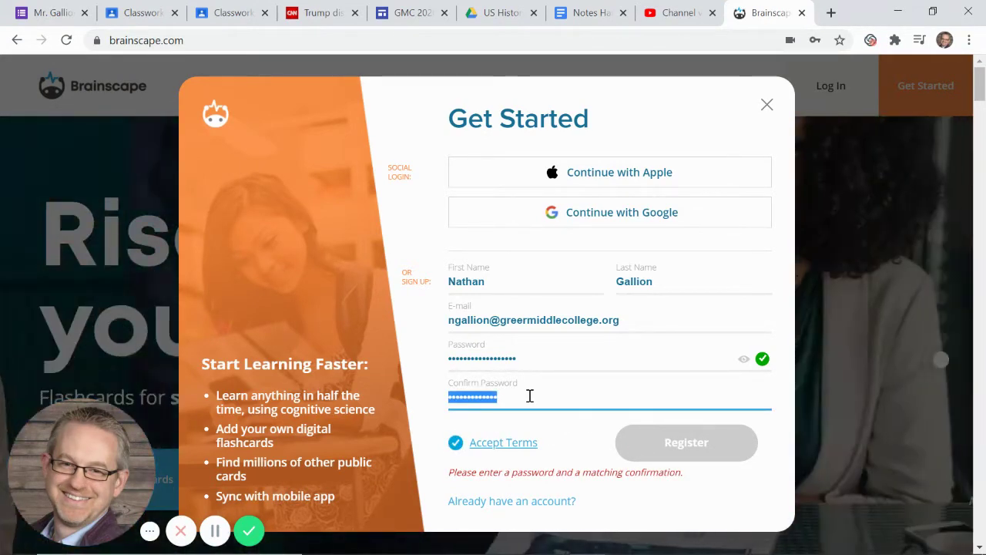
text(•••••••••••••)
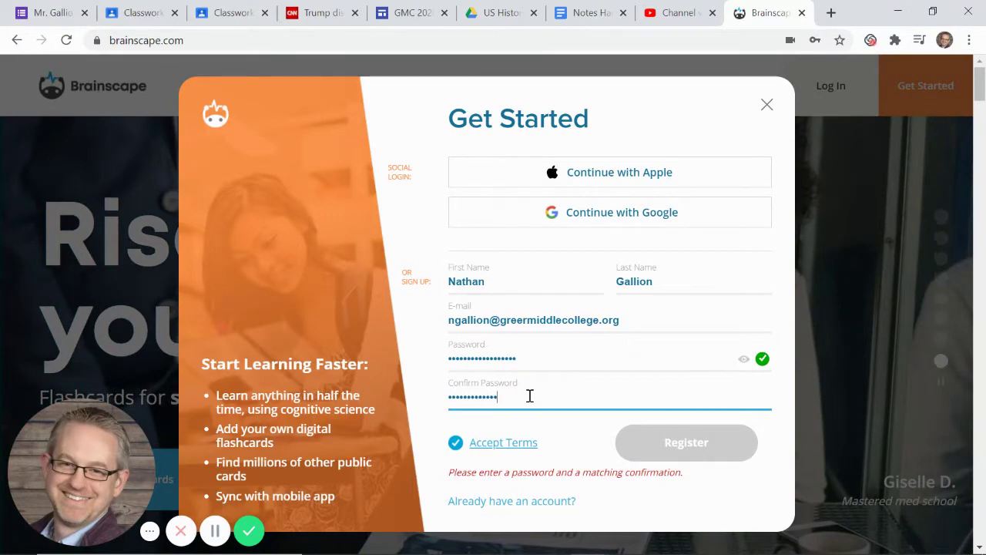
text(••••••••••)
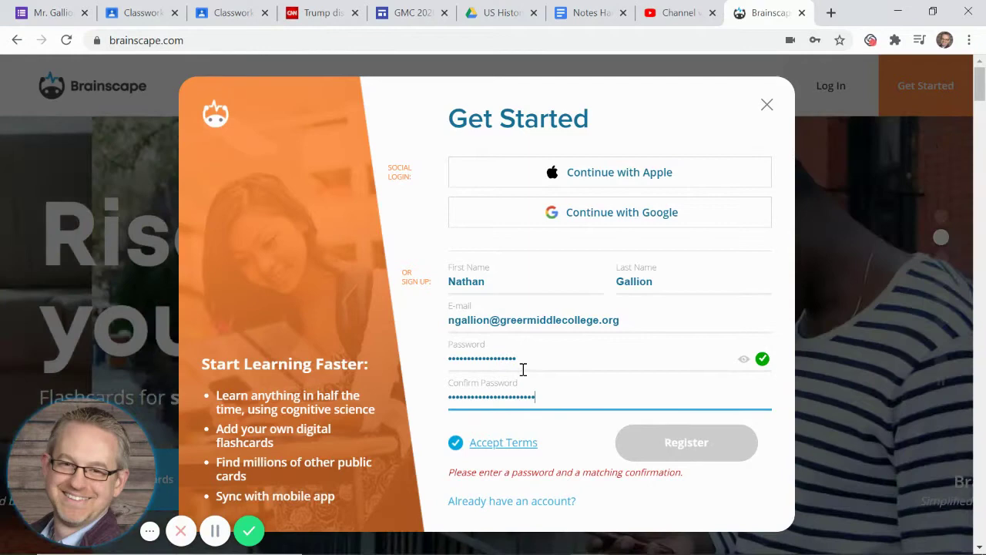
drag(546, 394, 365, 413)
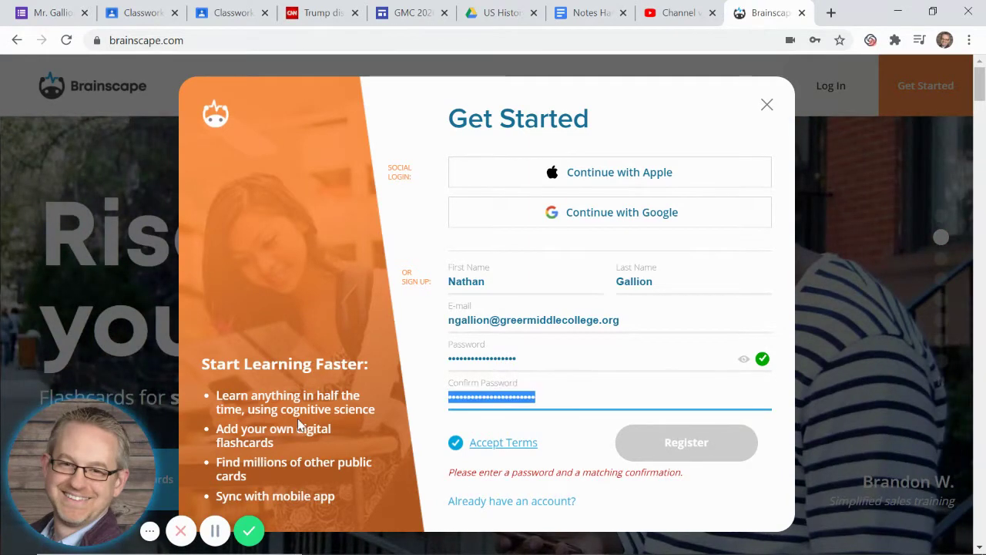
click(768, 103)
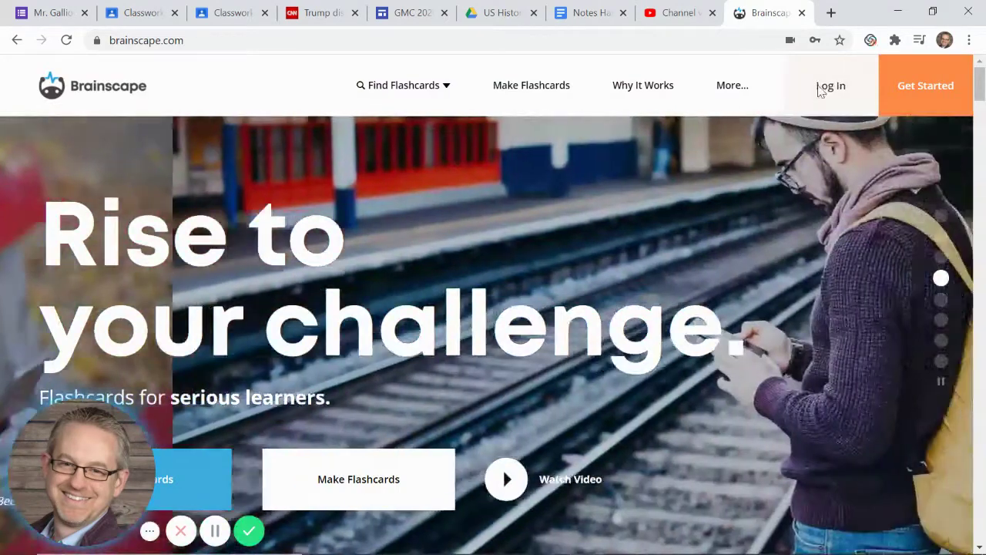
- Open the log-in form and enter the account's autofilled e-mail address and its password
click(820, 90)
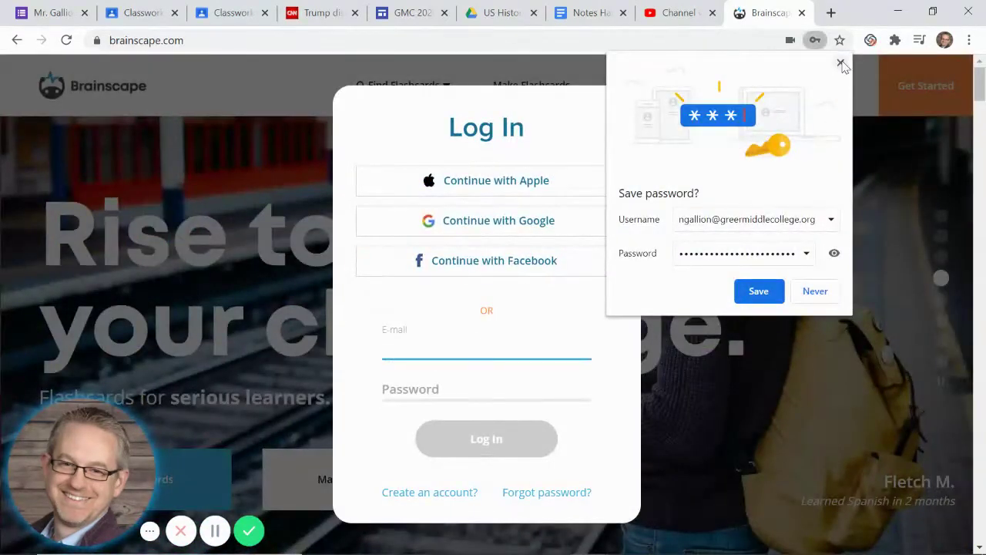
click(840, 64)
text(n)
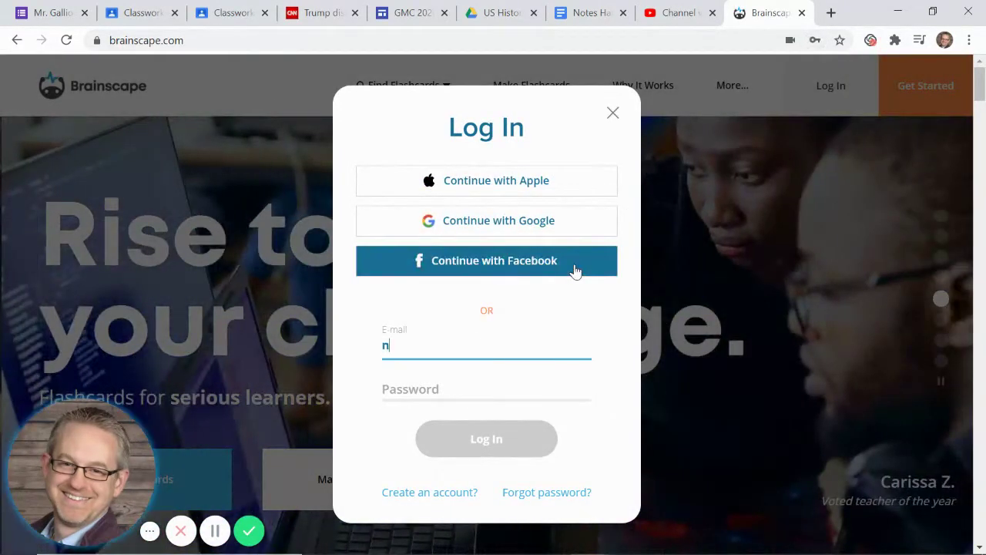
key(Down)
key(Return)
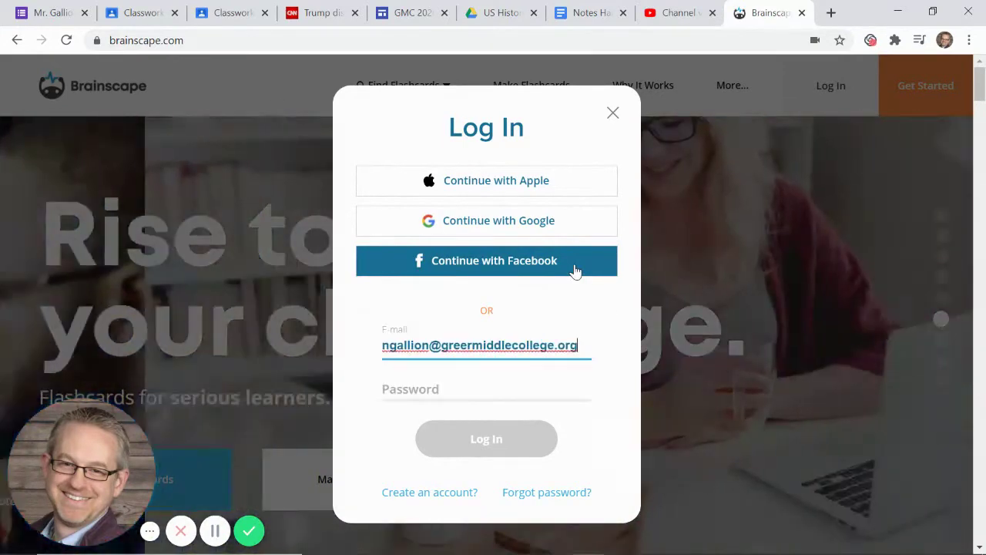
key(Tab)
text(•••••••••)
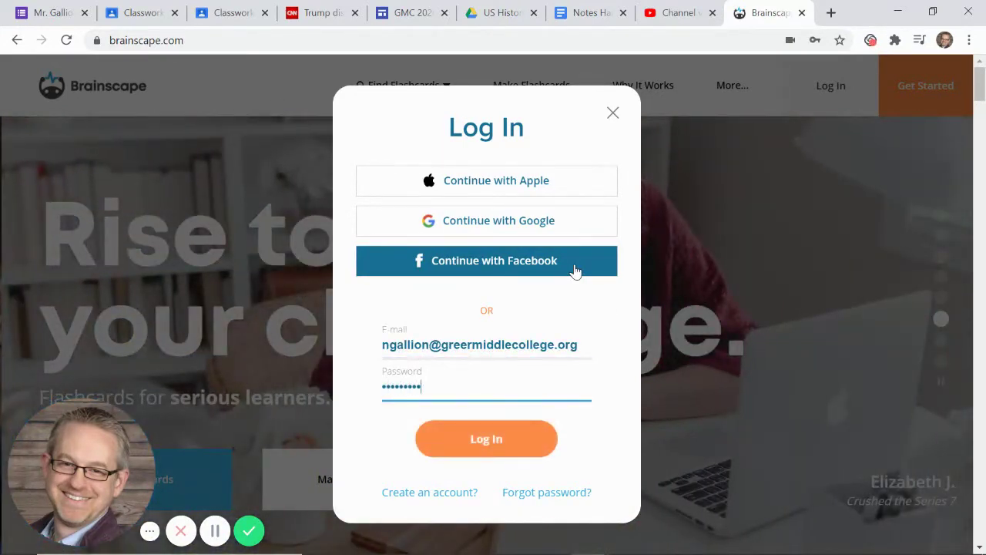
text(•••••••••••••)
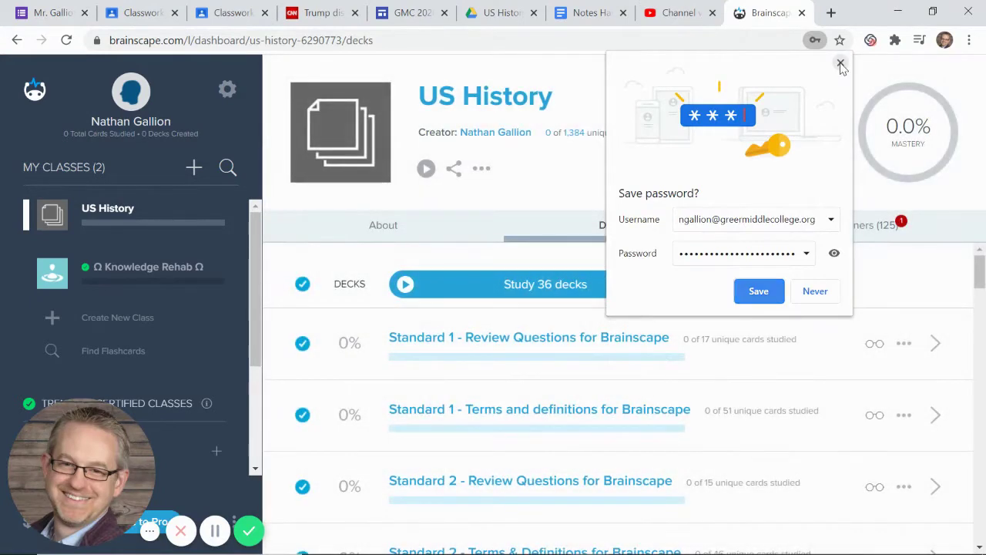
- Glance at Knowledge Rehab, return to US History, and open the 'Standard 1 - Terms and definitions' deck
click(839, 62)
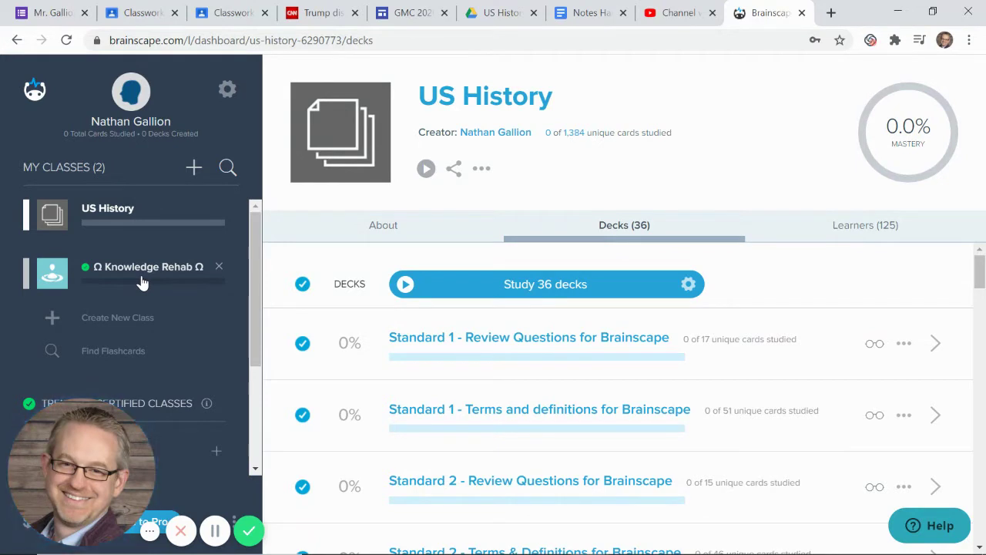
click(142, 283)
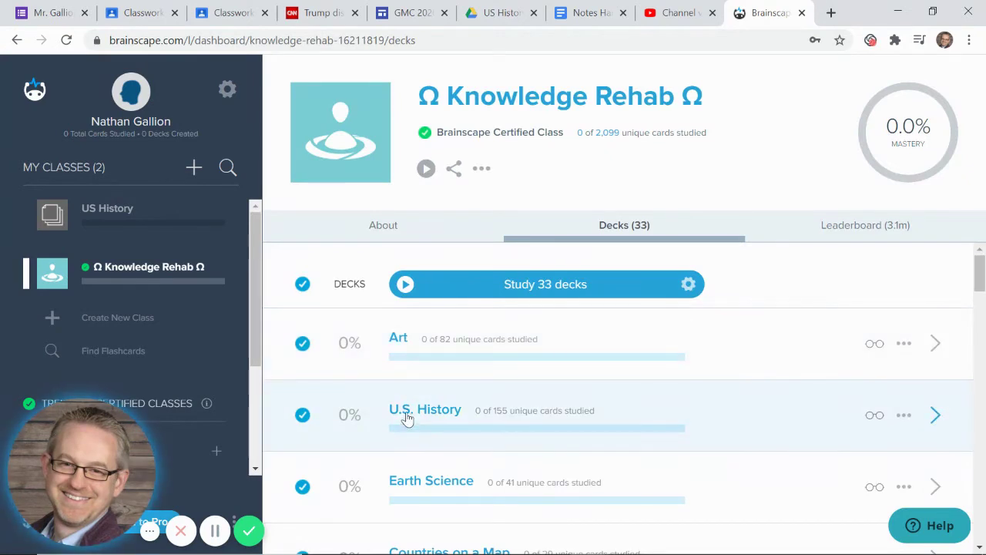
click(115, 218)
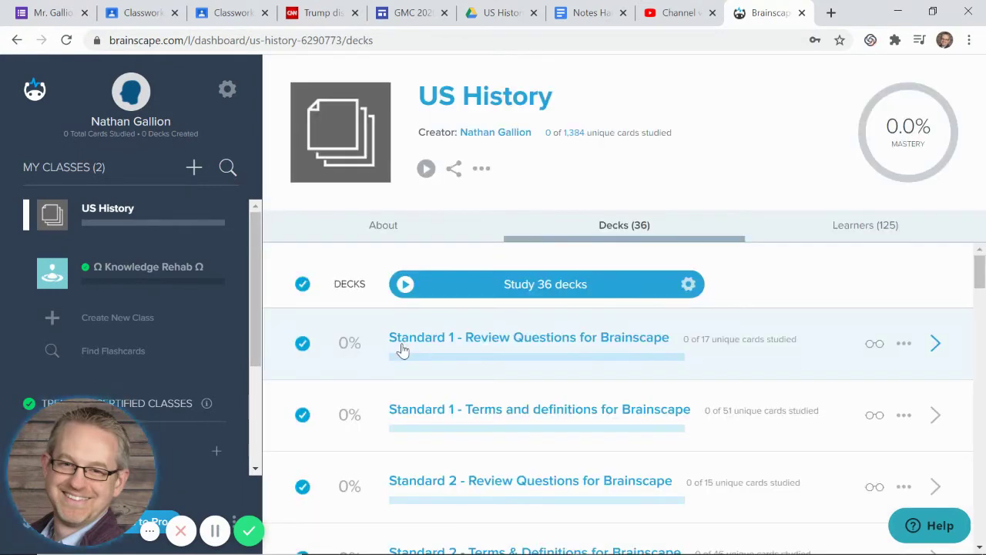
scroll(465, 304, down, 3)
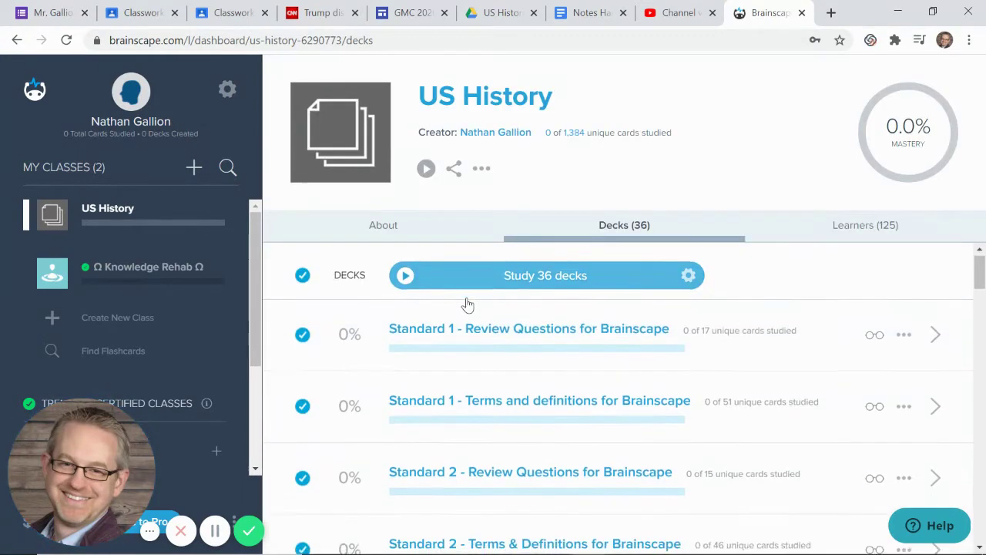
scroll(466, 304, up, 2)
scroll(466, 304, up, 1)
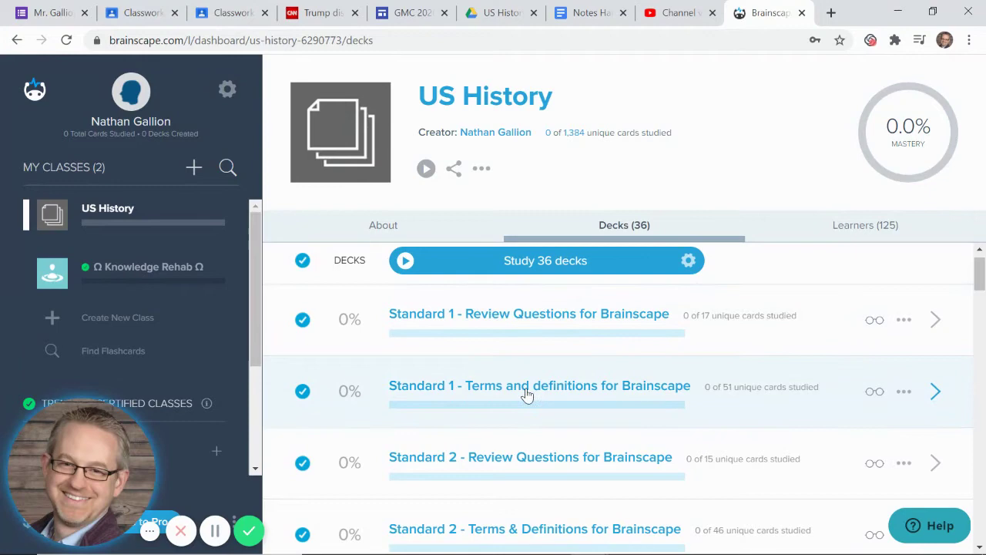
click(526, 392)
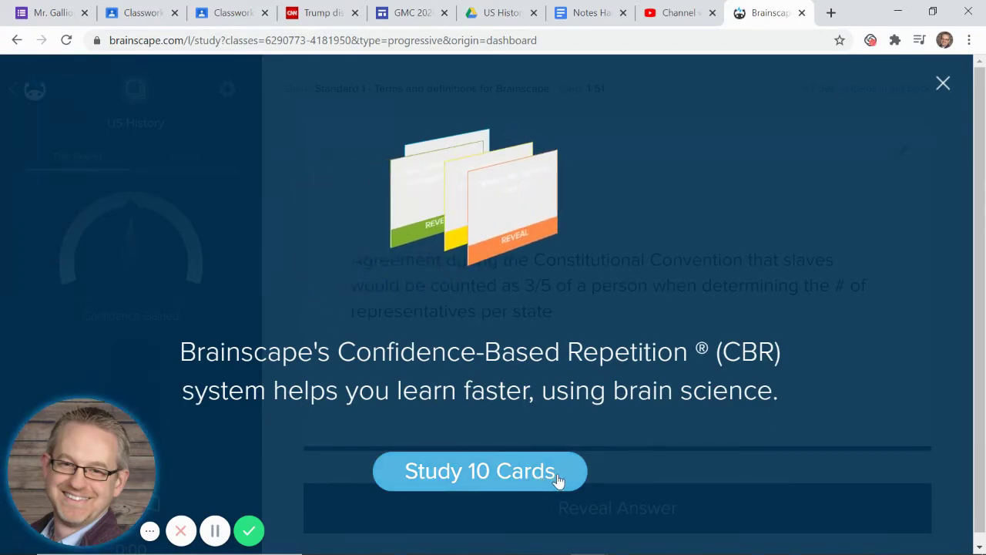
- Start the 10-card round, show Overall stats in the sidebar, and dismiss the reveal-answer tip
click(556, 473)
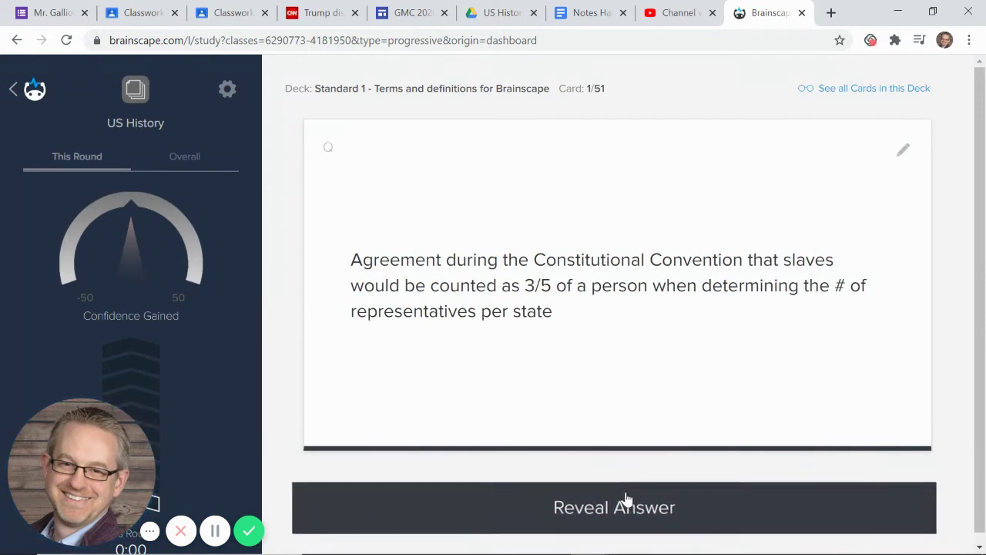
click(193, 171)
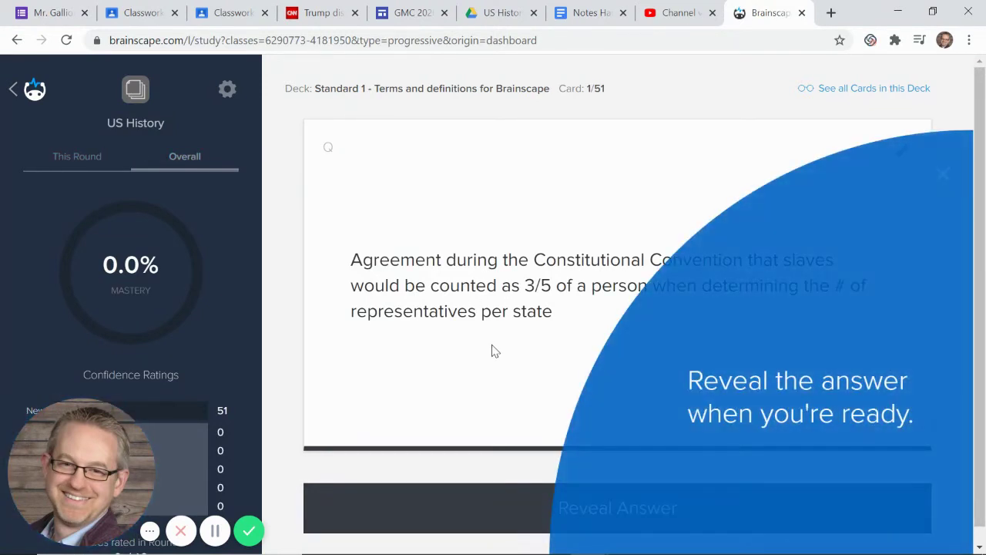
click(942, 177)
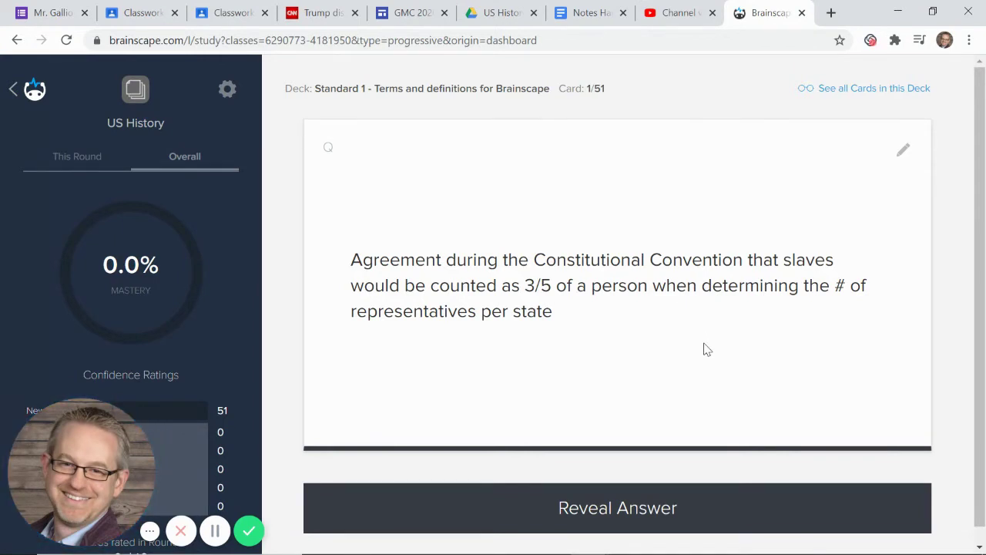
- Reveal card 1's answer, '3/5 Compromise', and dismiss the confidence-rating tip
click(656, 524)
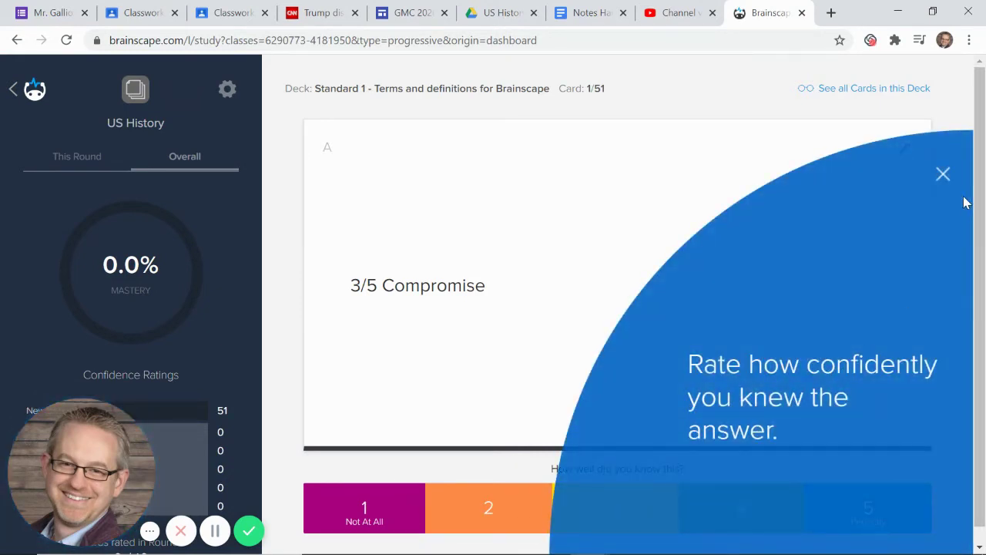
click(946, 178)
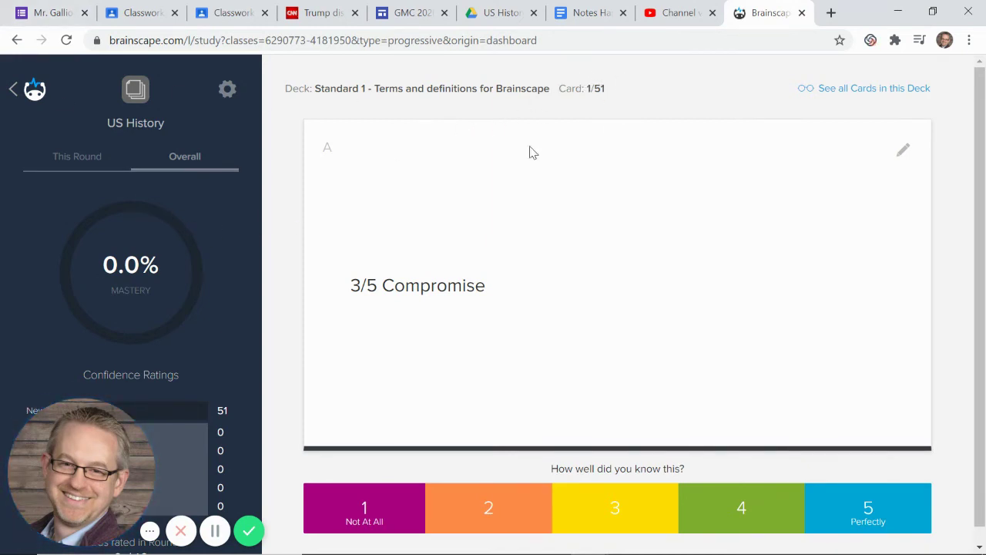
- In the all-cards preview, set card 1's confidence to 5, then to 1, and close the preview
click(888, 99)
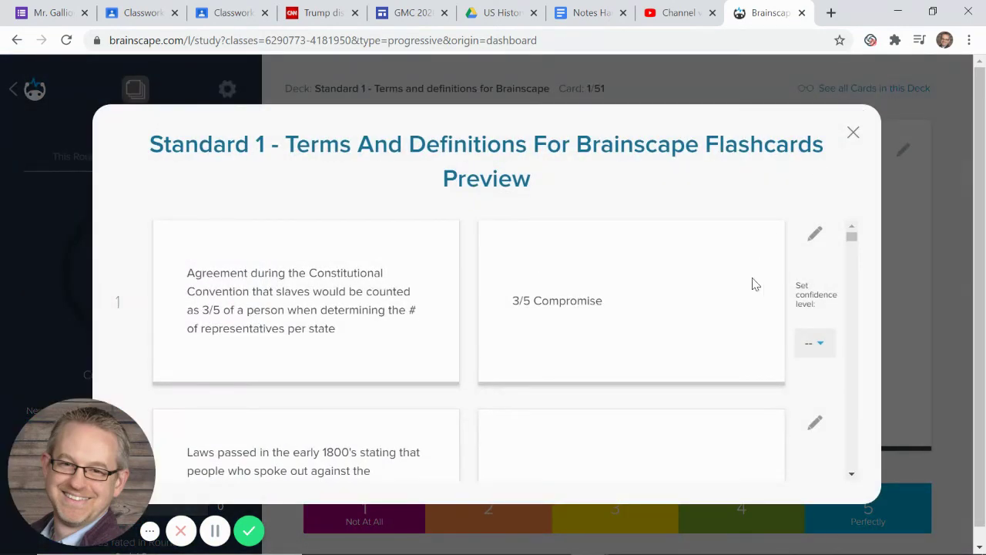
scroll(754, 284, down, 7)
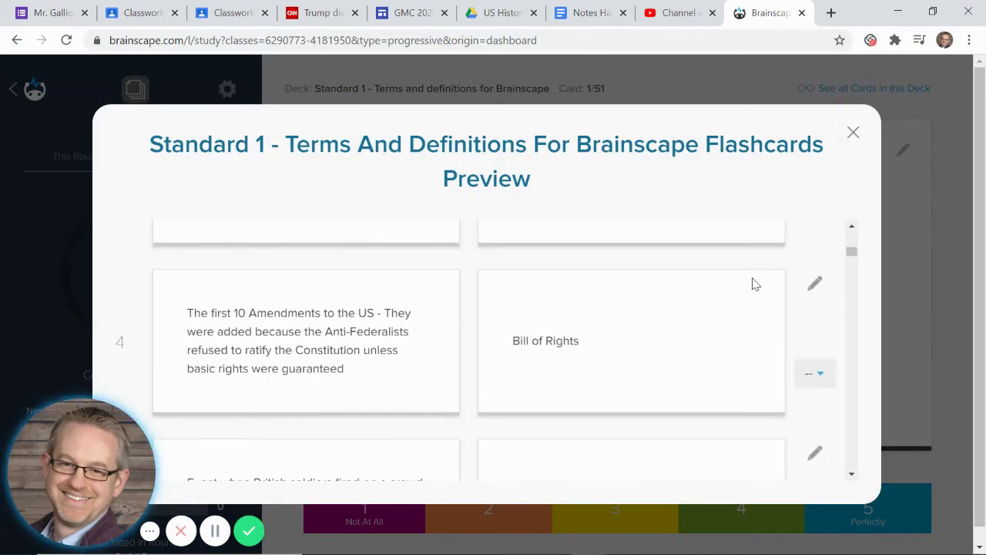
scroll(754, 284, down, 10)
scroll(755, 284, up, 11)
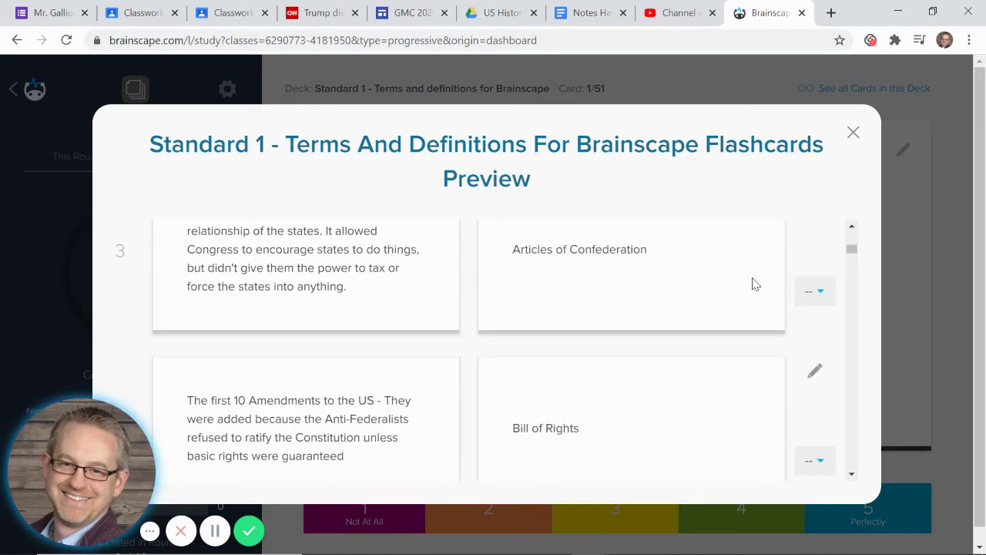
scroll(754, 284, up, 4)
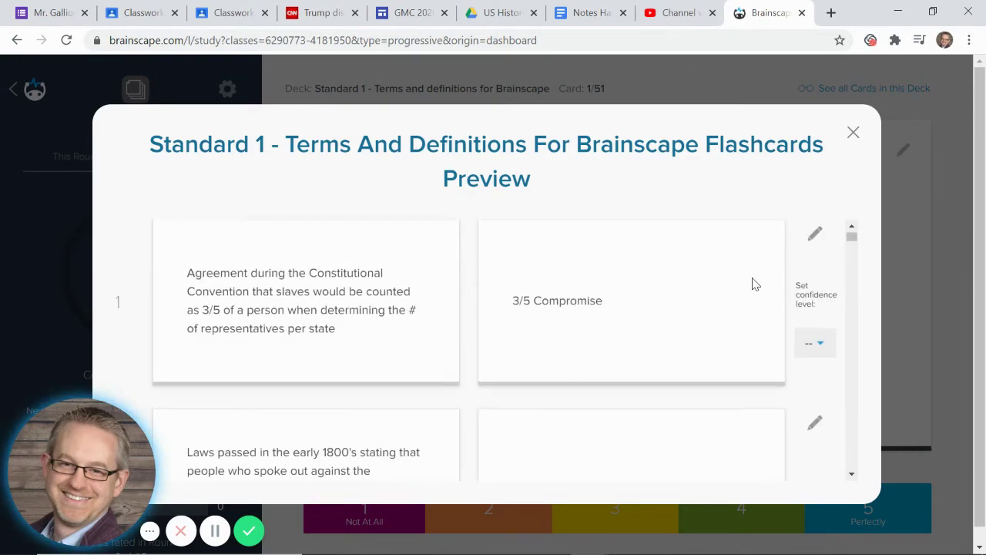
click(822, 347)
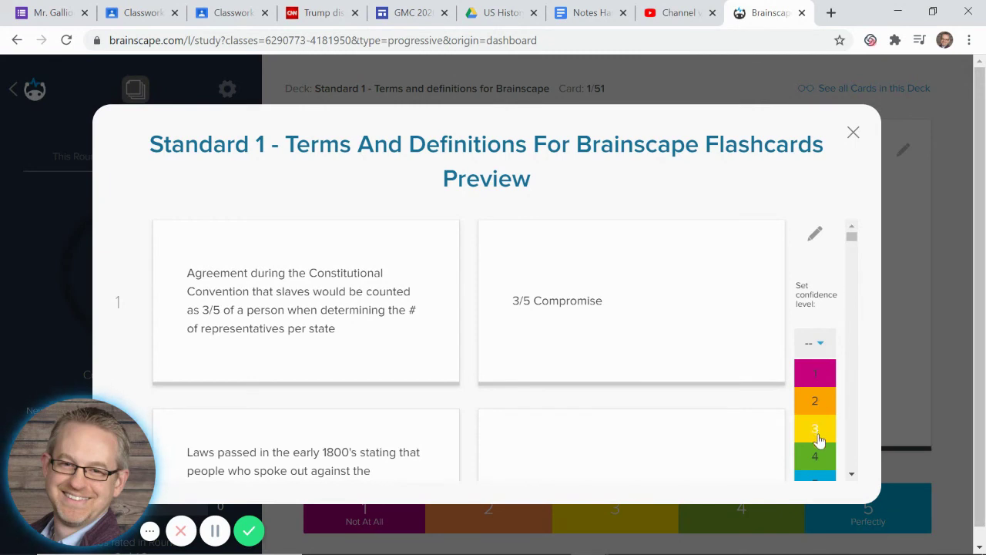
click(815, 477)
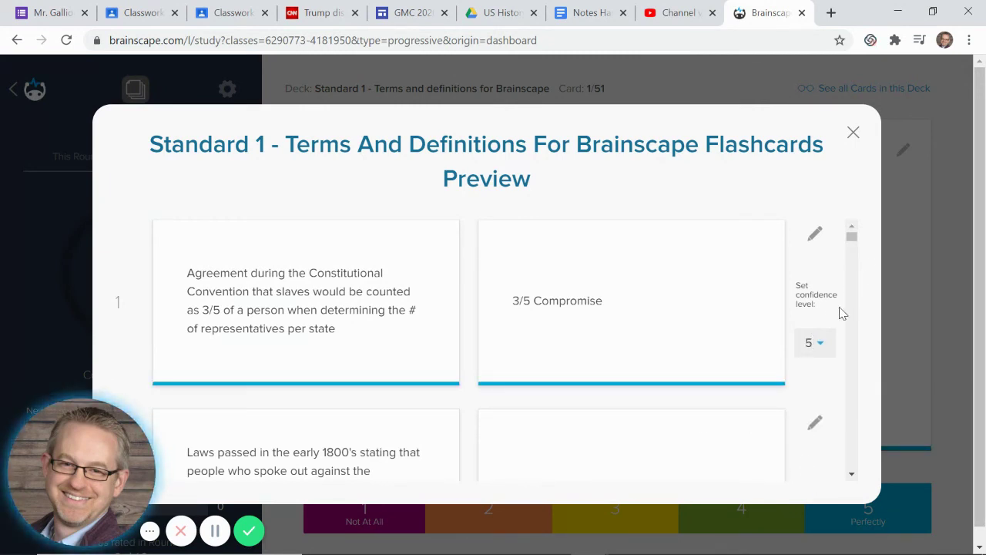
click(816, 344)
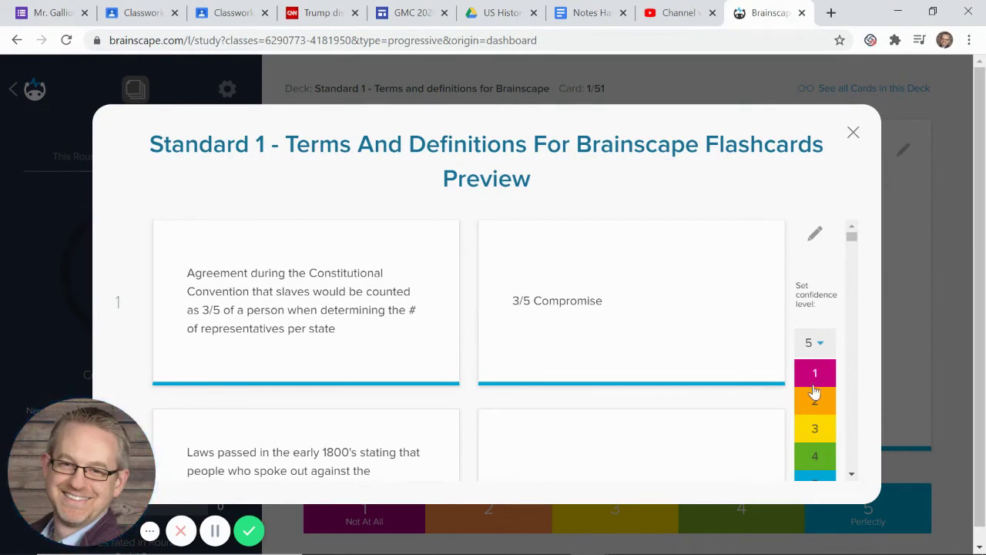
click(816, 378)
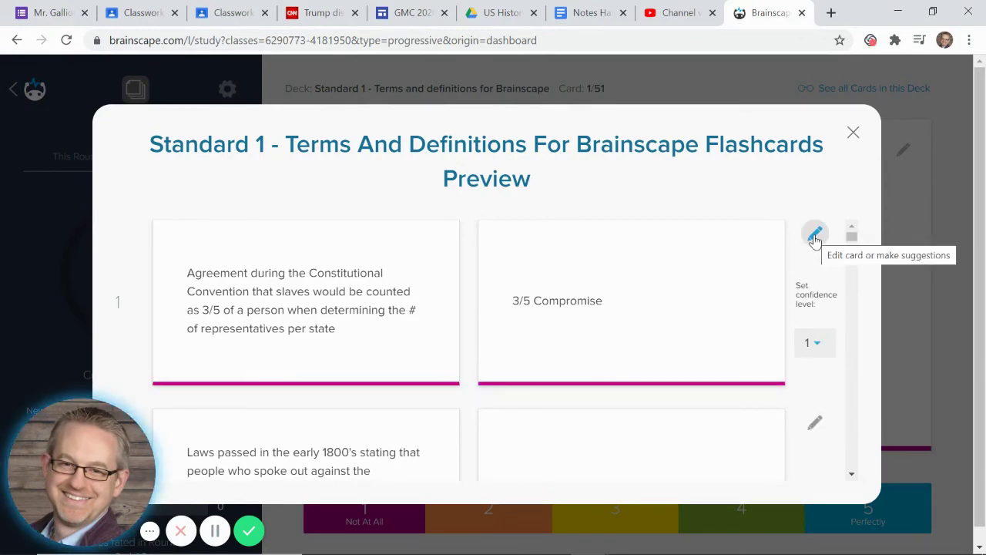
click(854, 135)
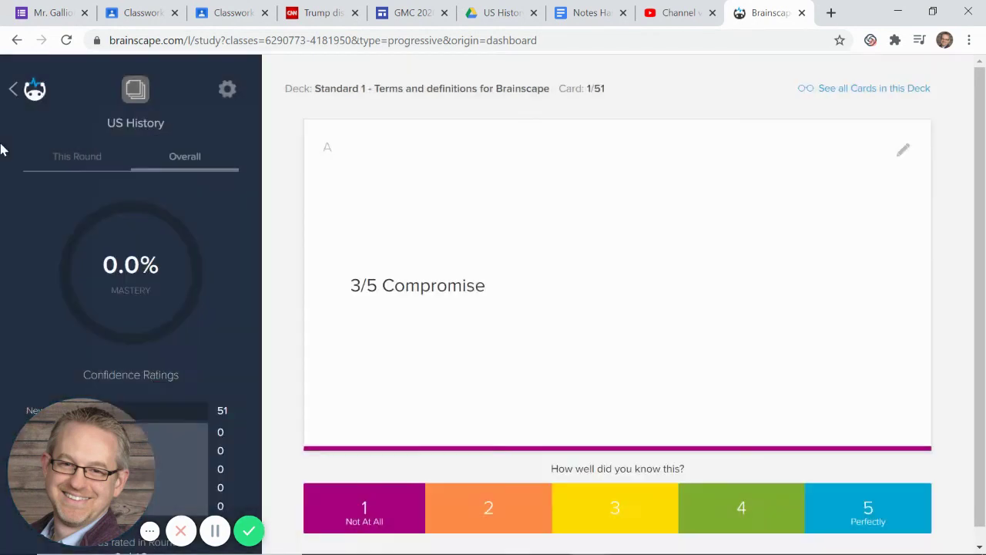
- Quit the study round after confirming, and dismiss the mobile-app popup on the US History dashboard
click(13, 93)
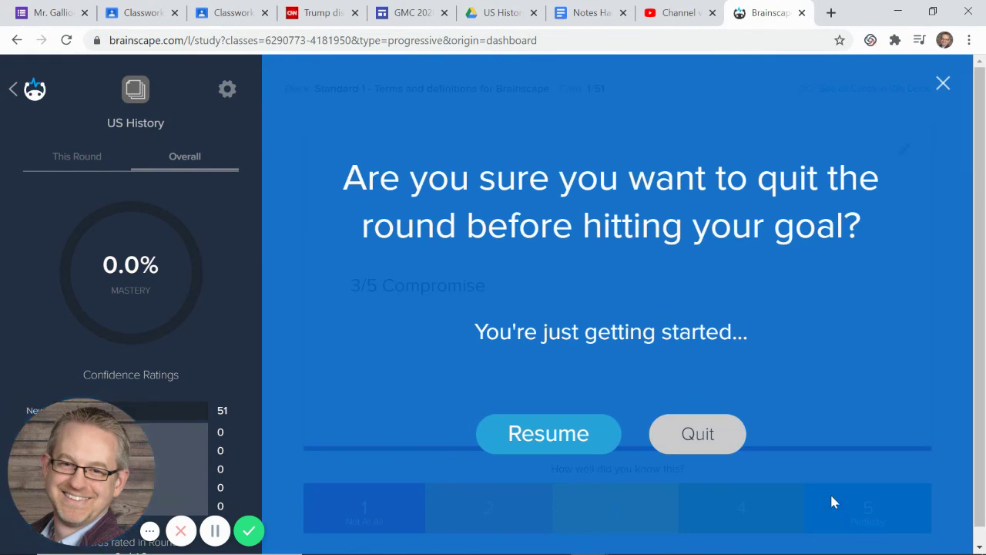
click(681, 440)
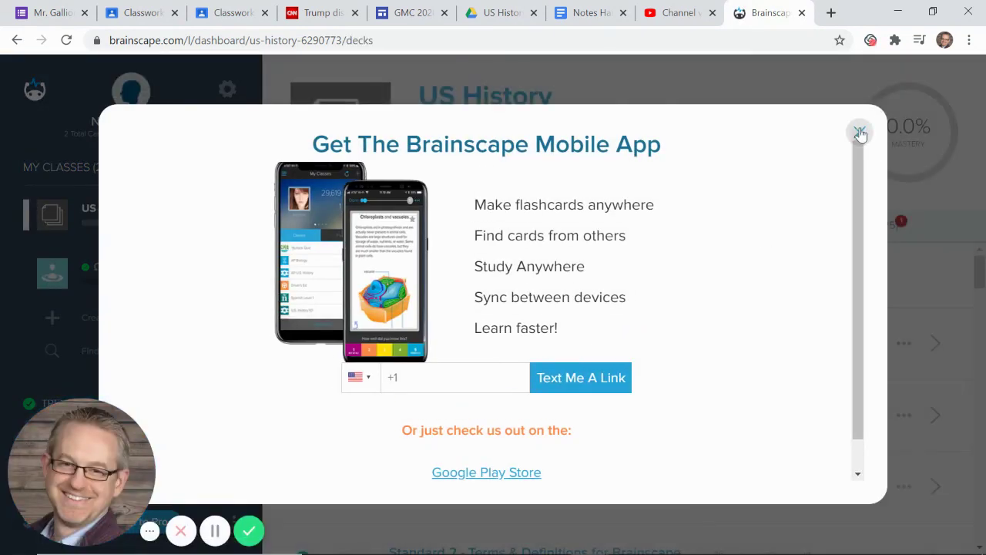
click(859, 132)
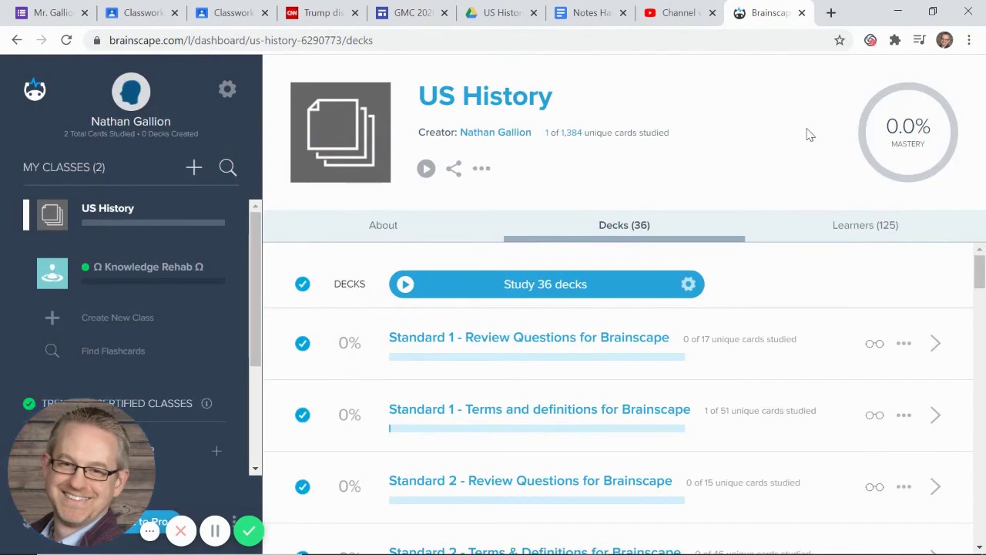